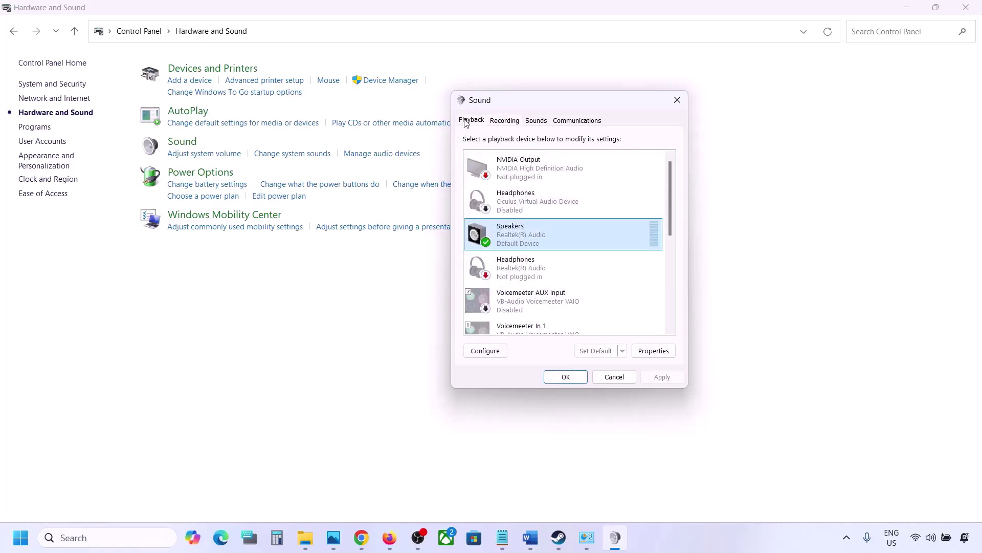
# Close sound settings and open Device Manager with Sound, video and game controllers expanded.
pyautogui.click(677, 102)
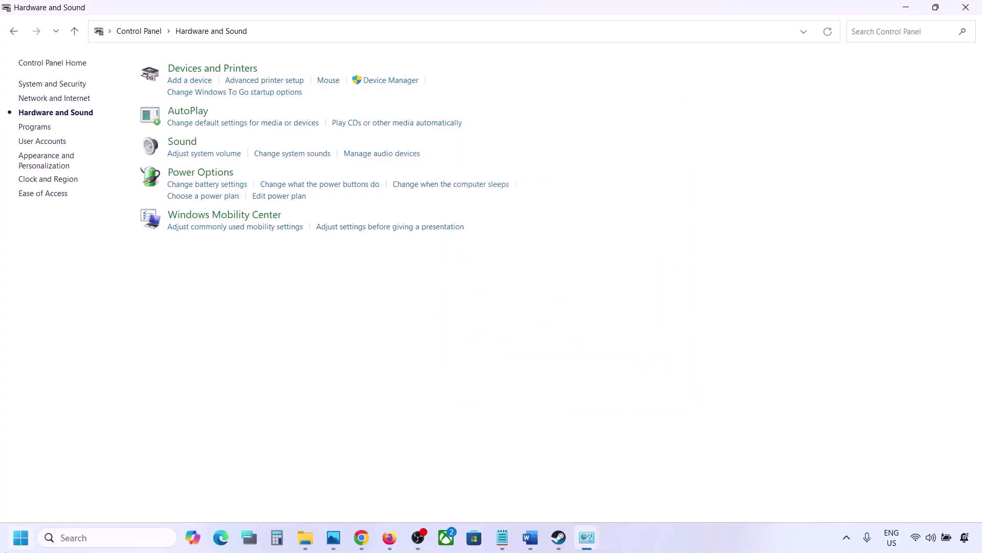
pyautogui.rightClick(21, 537)
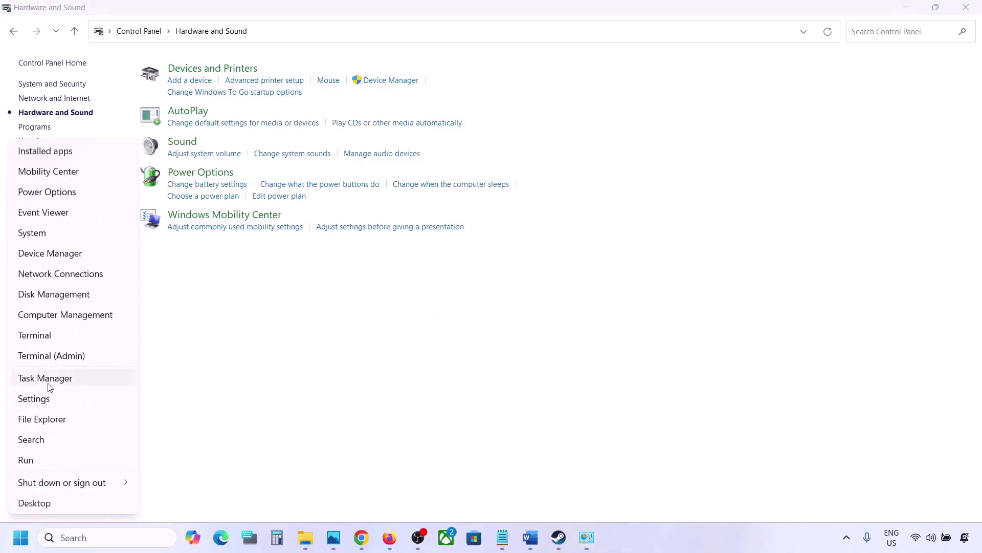
pyautogui.click(51, 253)
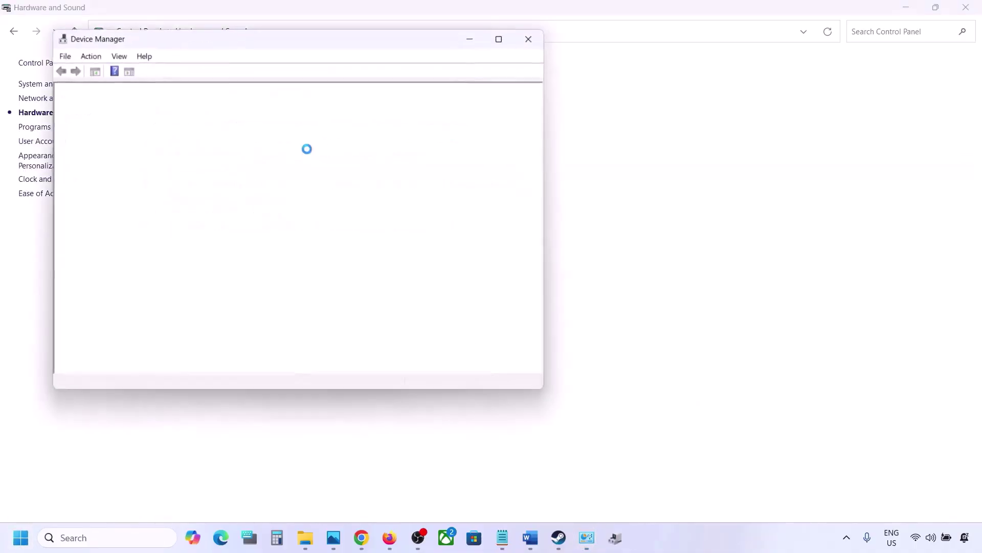
pyautogui.scroll(-1, 81, 321)
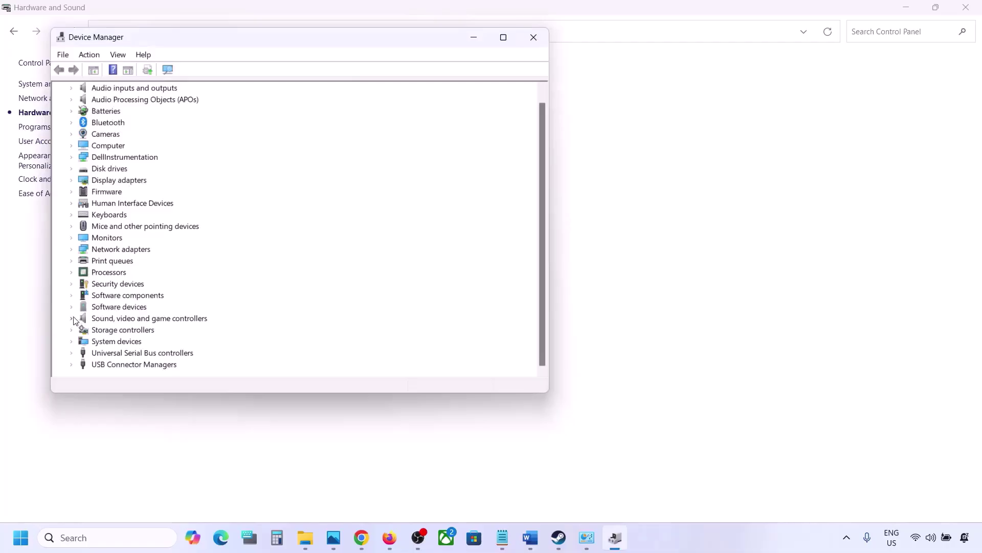
pyautogui.click(71, 321)
pyautogui.scroll(-2, 125, 309)
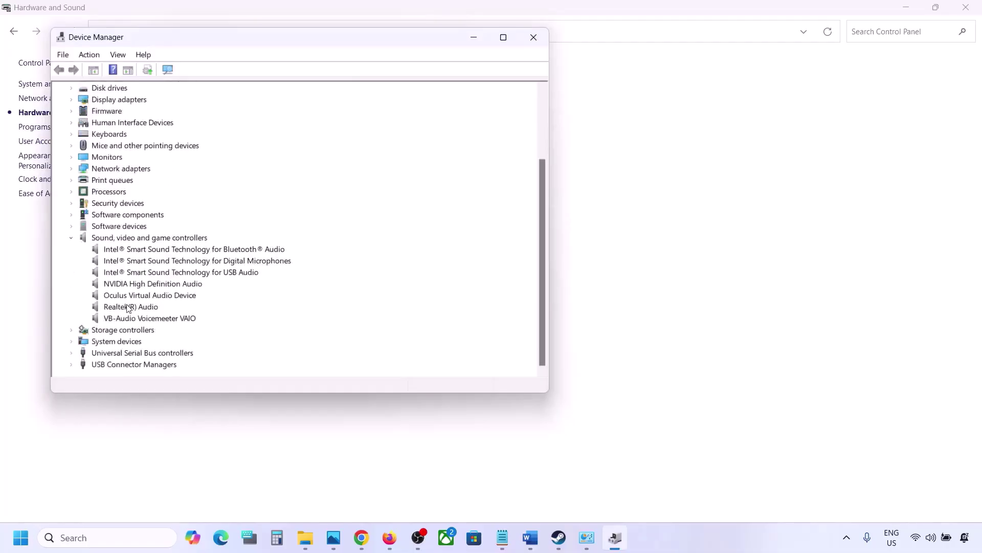
pyautogui.click(136, 310)
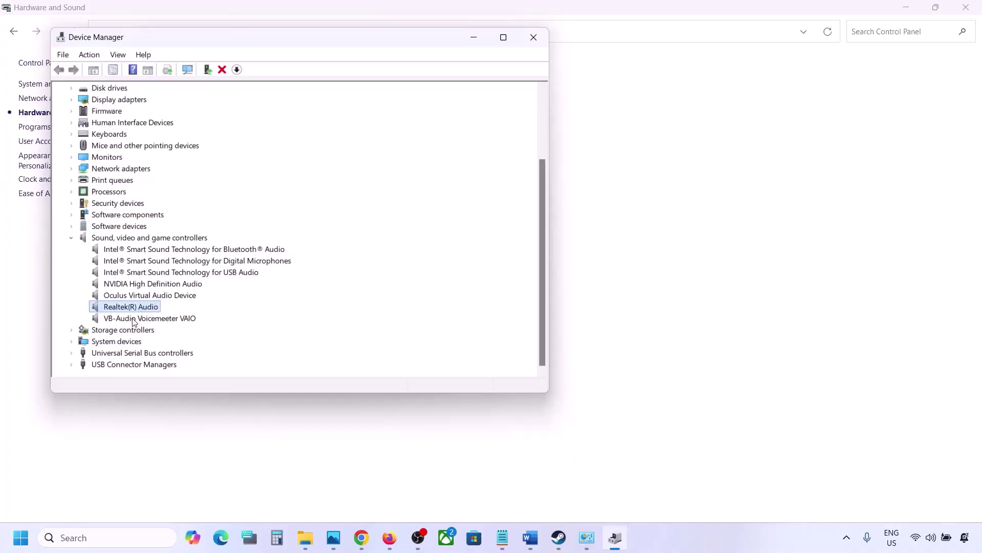
# Disable VB-Audio Voicemeeter VAIO, Oculus Virtual Audio Device and NVIDIA High Definition Audio.
pyautogui.rightClick(134, 320)
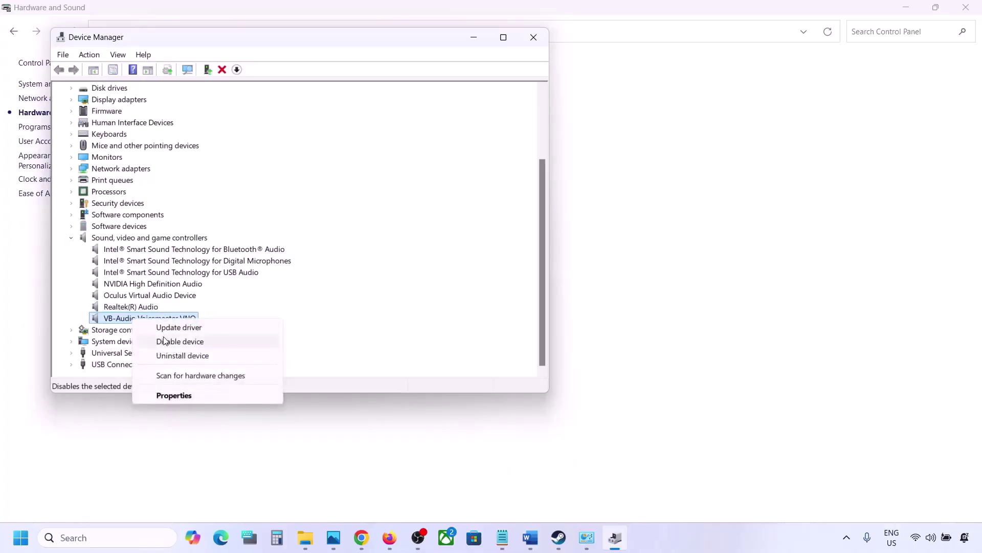
pyautogui.click(165, 340)
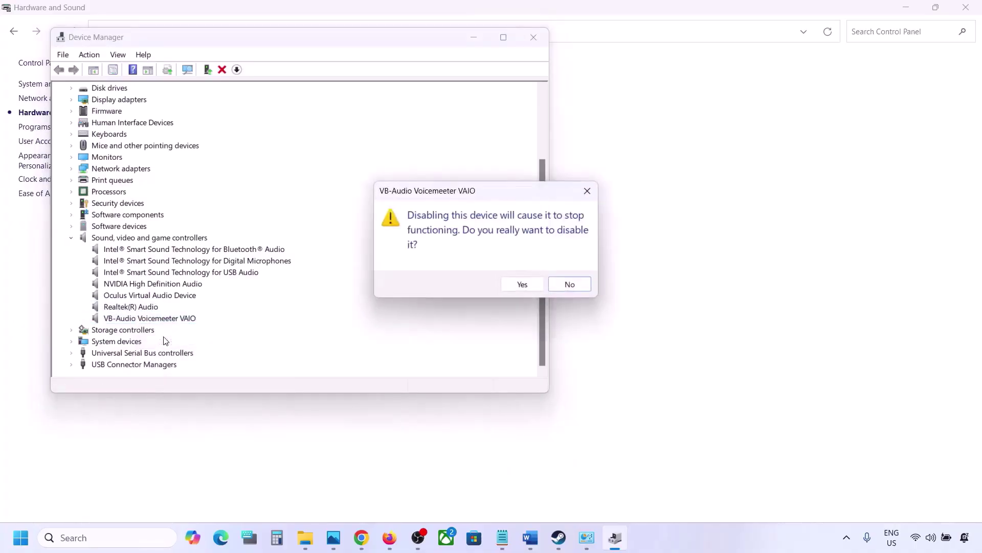
pyautogui.click(521, 284)
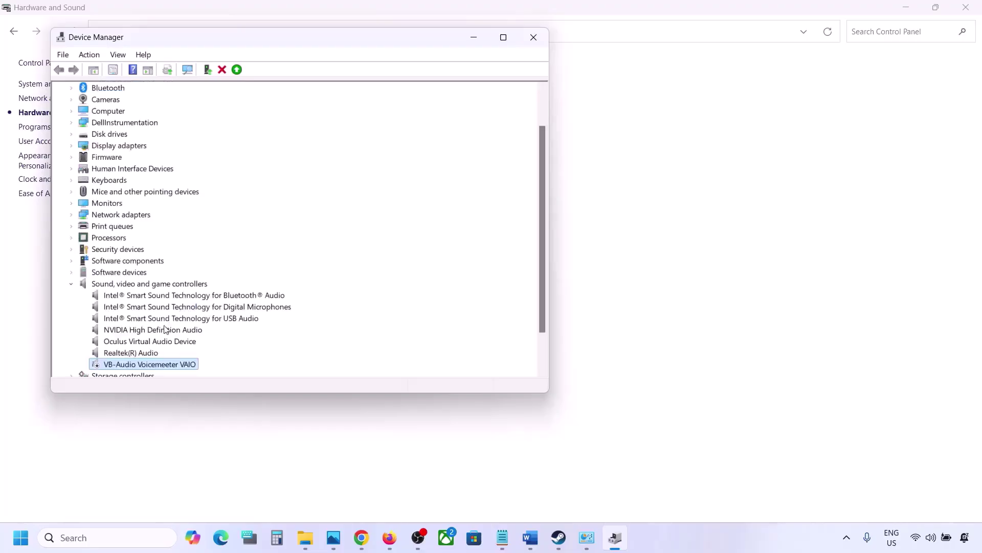
pyautogui.rightClick(138, 307)
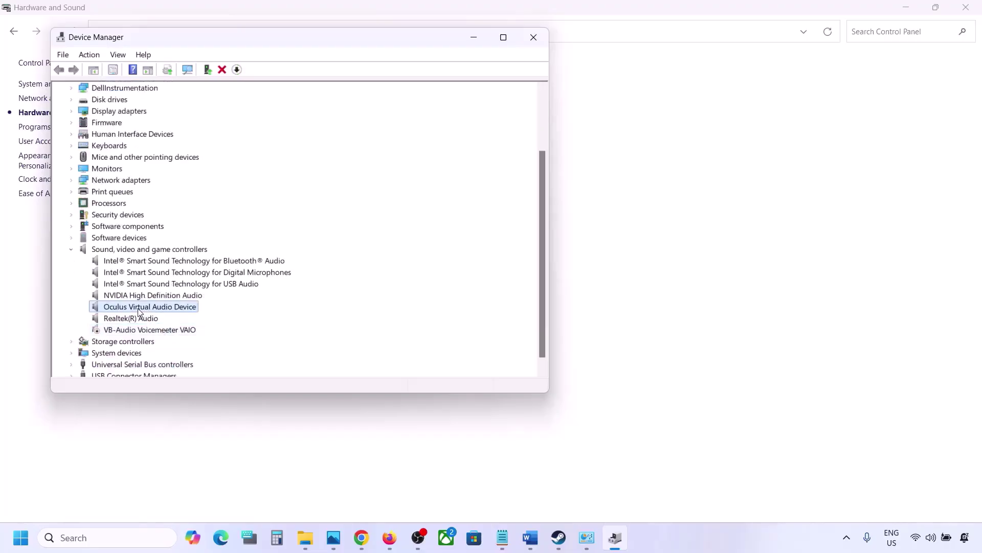
pyautogui.click(185, 333)
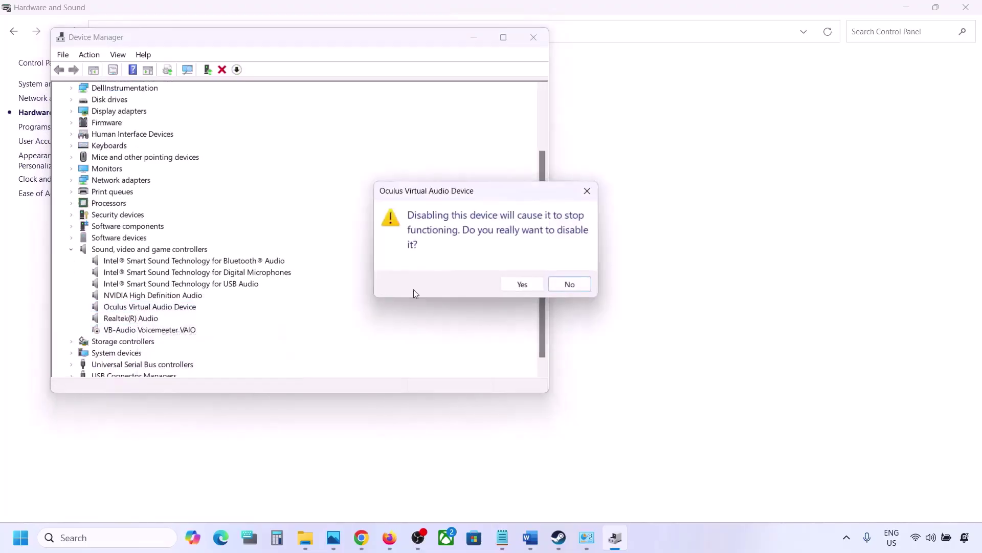
pyautogui.click(511, 283)
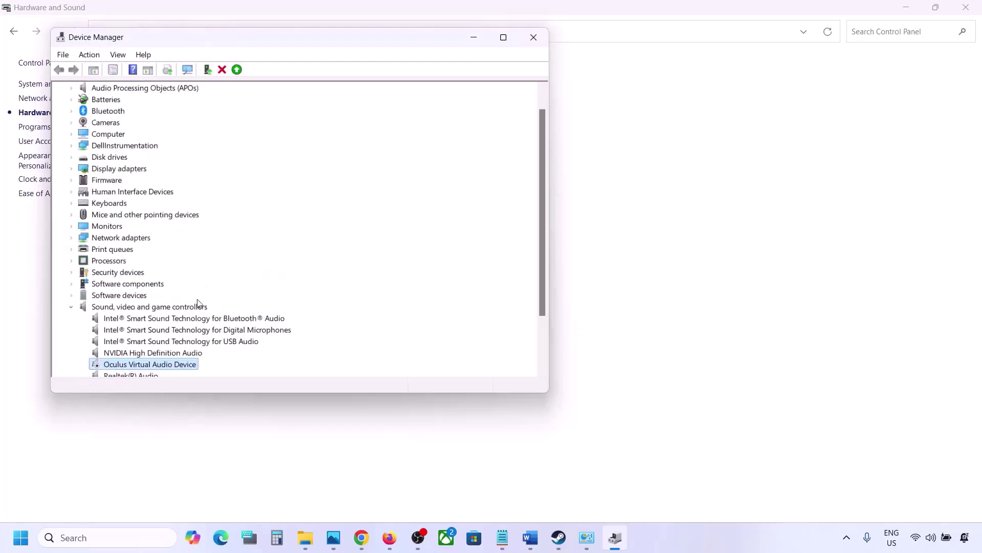
pyautogui.rightClick(128, 355)
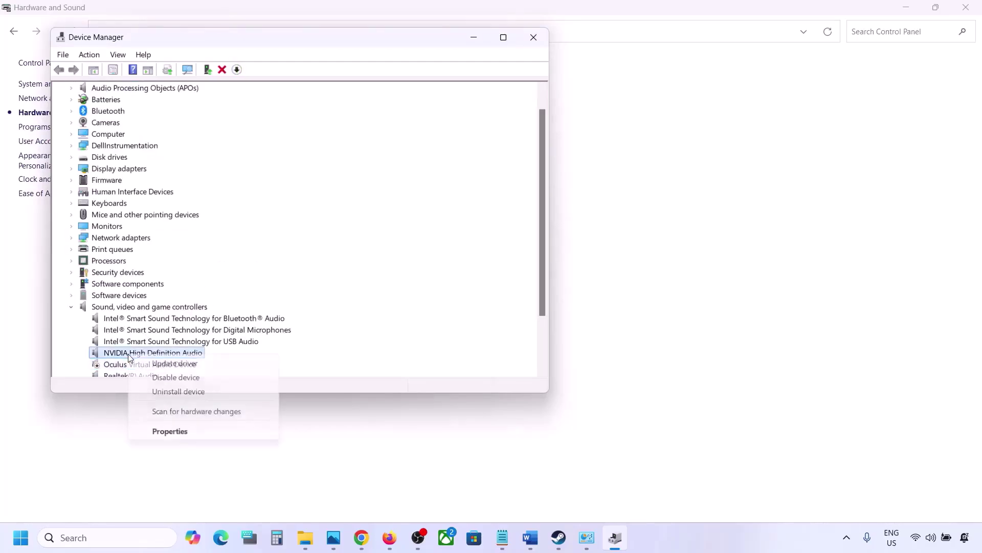
pyautogui.click(170, 379)
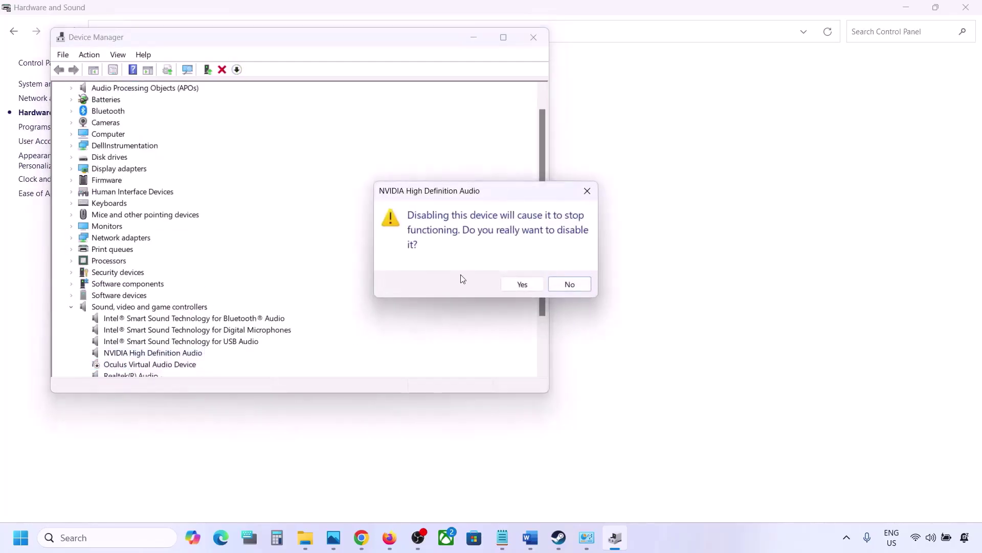
pyautogui.click(510, 283)
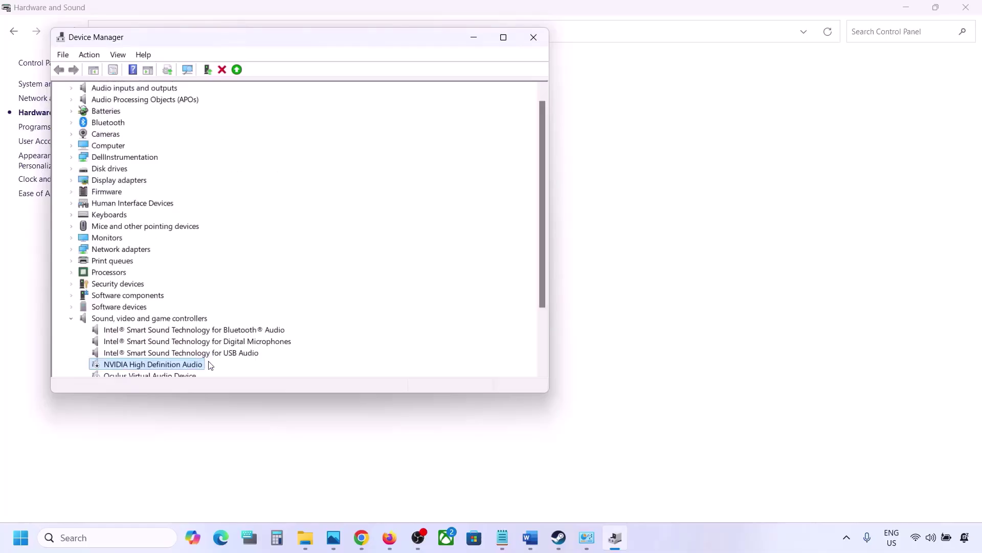
# Disable the Intel Bluetooth audio and Intel Digital Microphones devices, declining the restart.
pyautogui.scroll(-2, 208, 362)
pyautogui.rightClick(170, 260)
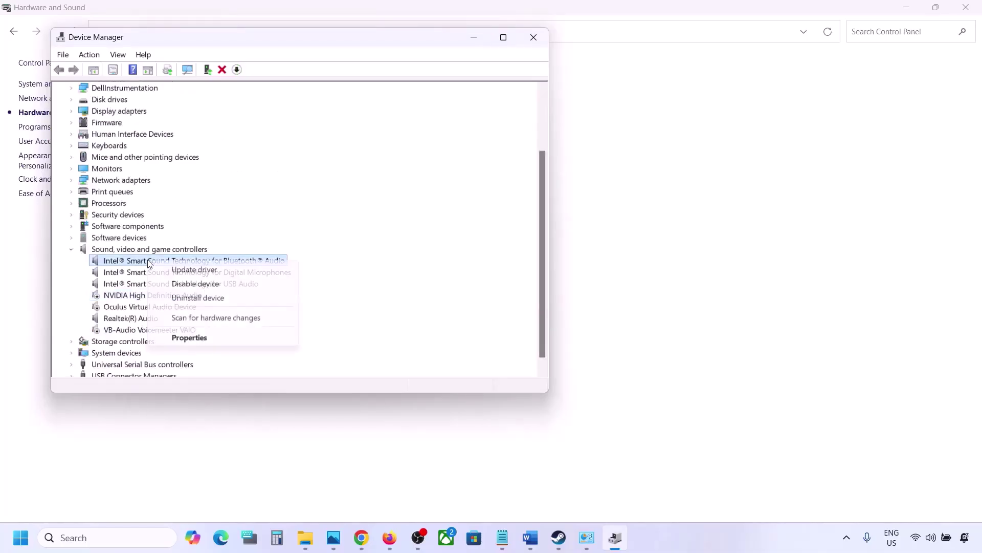
pyautogui.click(190, 284)
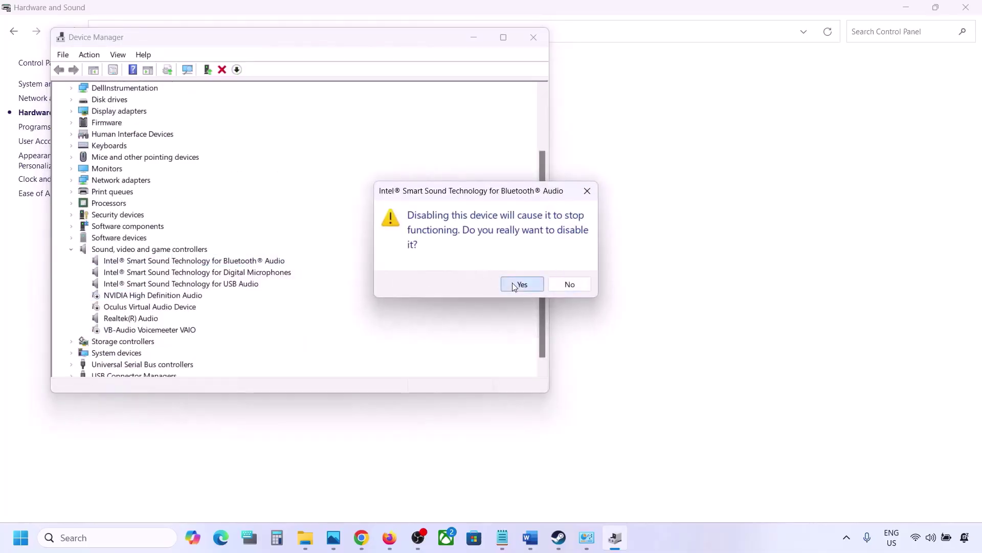
pyautogui.click(522, 283)
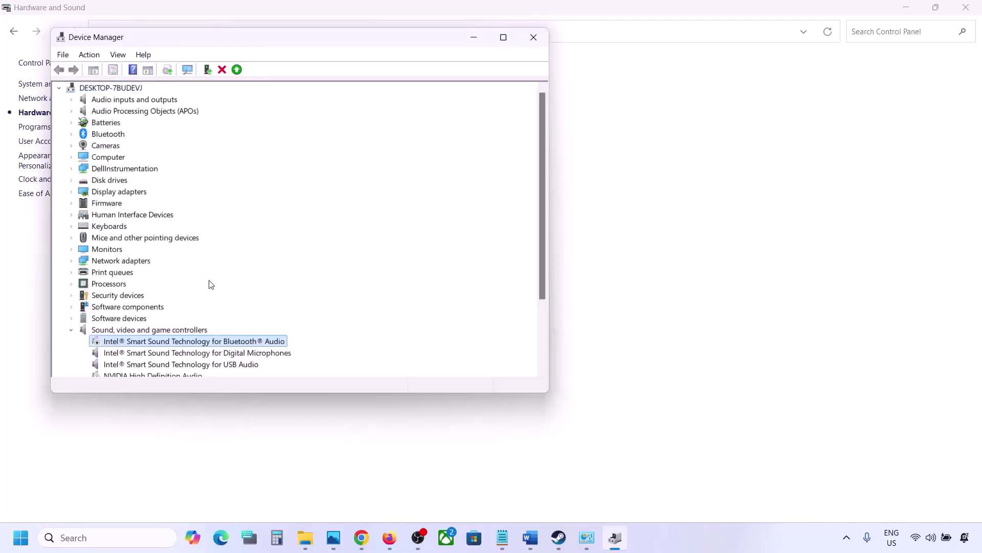
pyautogui.rightClick(182, 285)
pyautogui.click(205, 307)
pyautogui.click(510, 281)
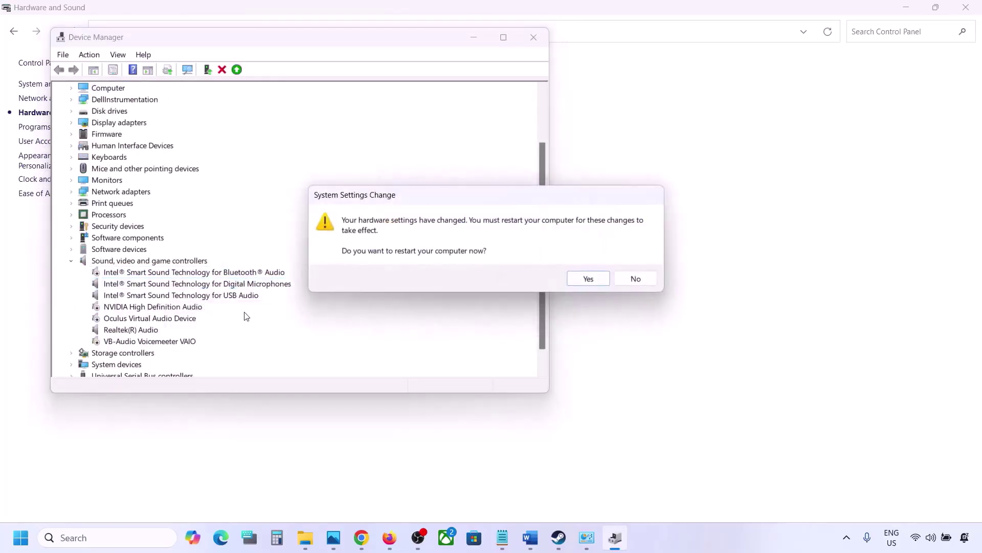
pyautogui.click(634, 280)
# Disable Intel USB Audio, leave Realtek(R) Audio enabled, and close Device Manager.
pyautogui.scroll(-2, 218, 324)
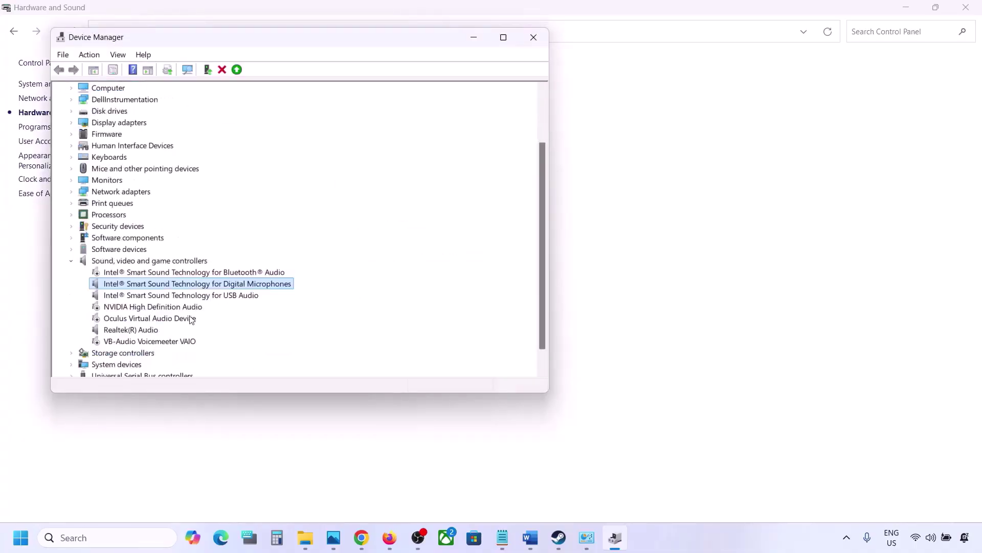
pyautogui.click(142, 296)
pyautogui.rightClick(160, 297)
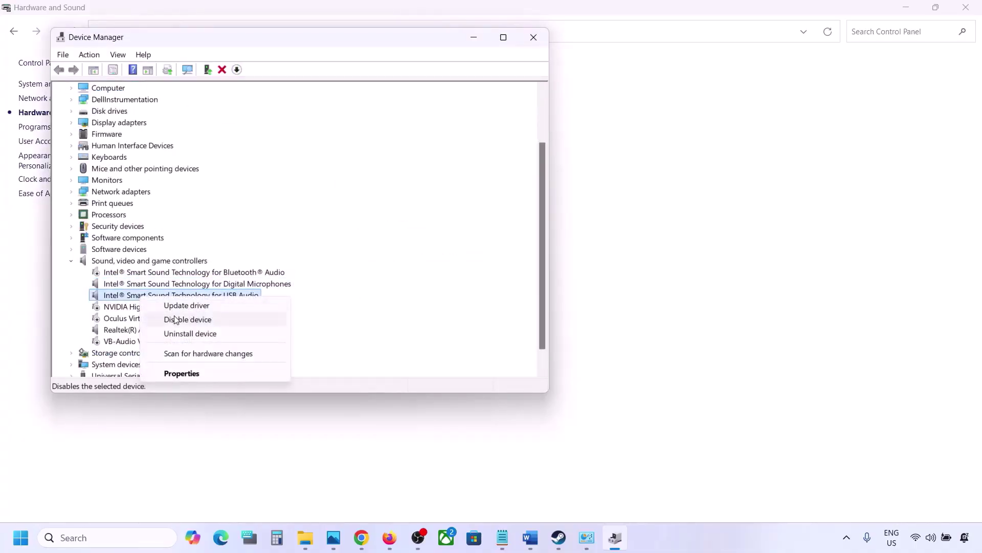
pyautogui.click(176, 317)
pyautogui.click(521, 283)
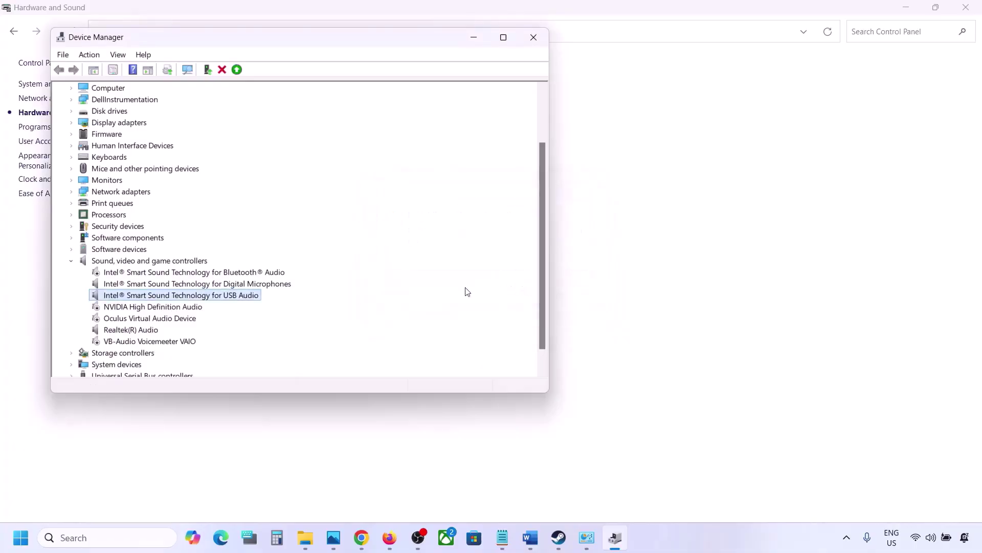
pyautogui.scroll(-3, 267, 323)
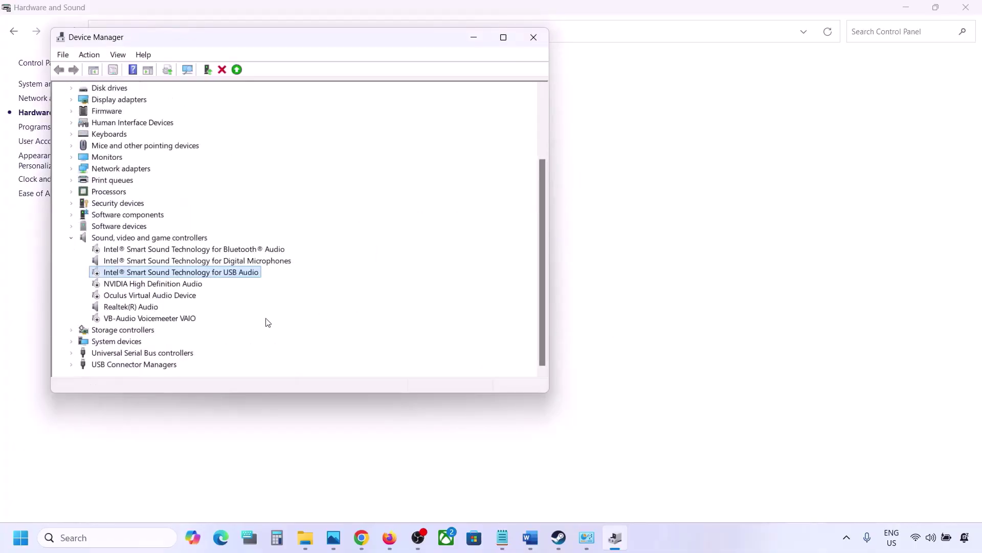
pyautogui.click(114, 306)
pyautogui.rightClick(131, 306)
pyautogui.click(200, 298)
pyautogui.click(533, 37)
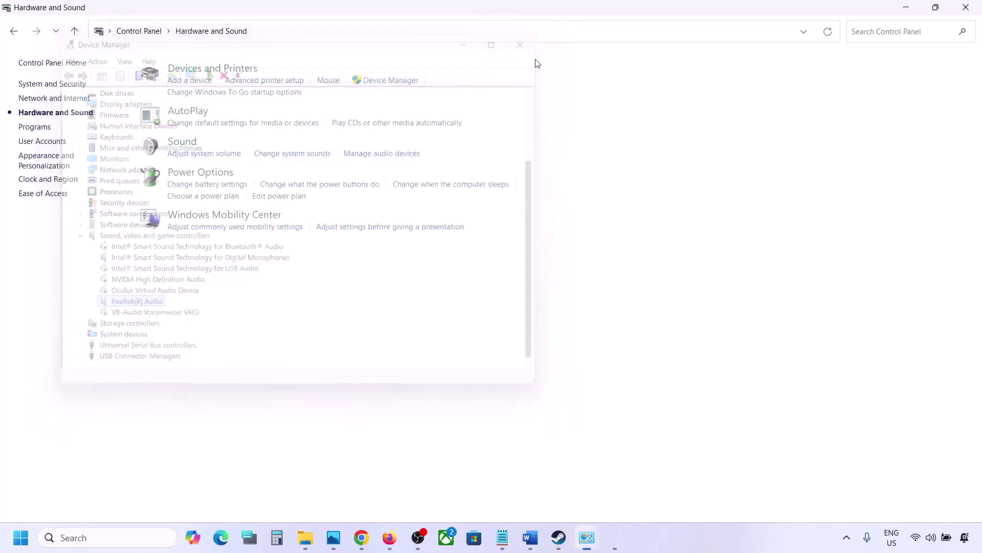
# Copy the shell::: command under Step 8 in the Word guide, then start a Windows search.
pyautogui.click(535, 539)
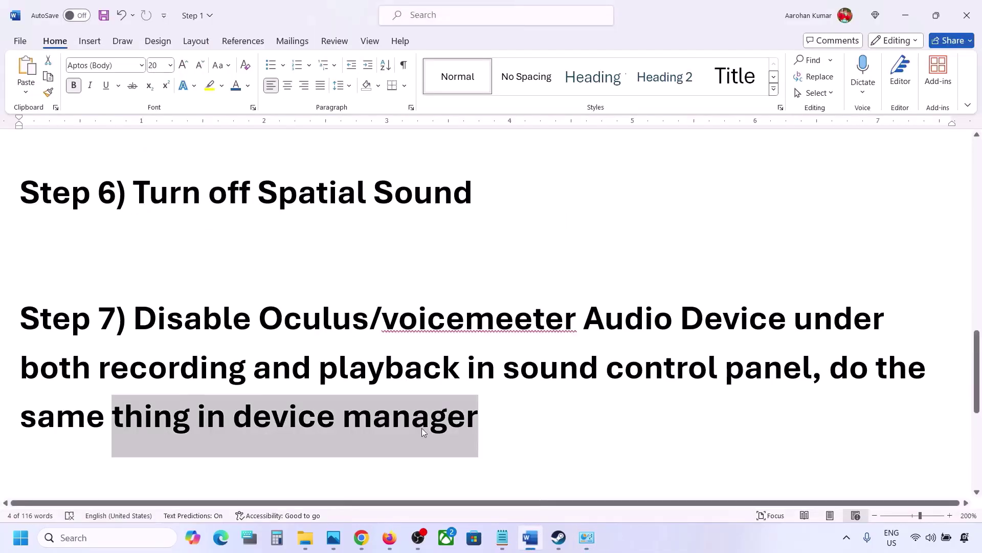
pyautogui.scroll(-3, 421, 428)
pyautogui.scroll(-1, 373, 417)
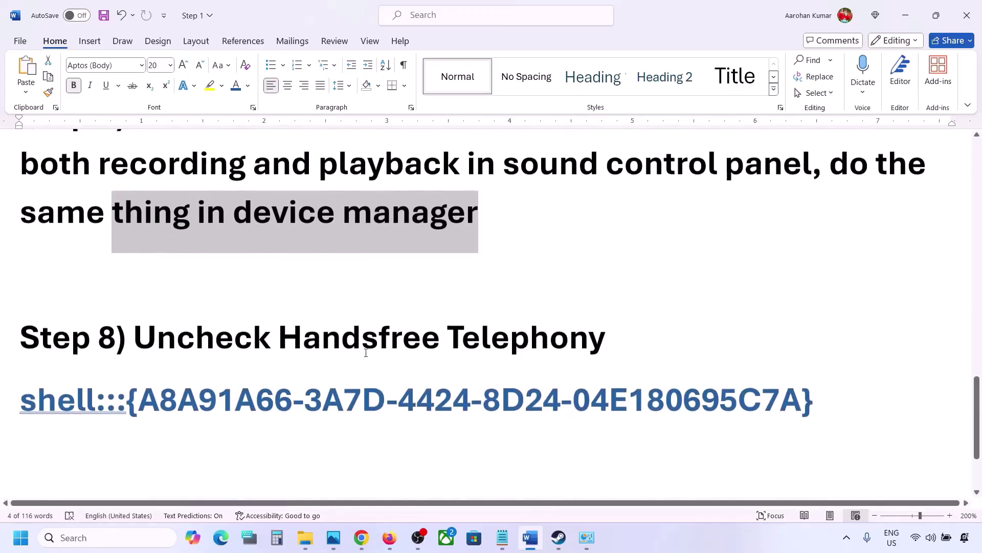
pyautogui.moveTo(137, 342); pyautogui.dragTo(607, 340)
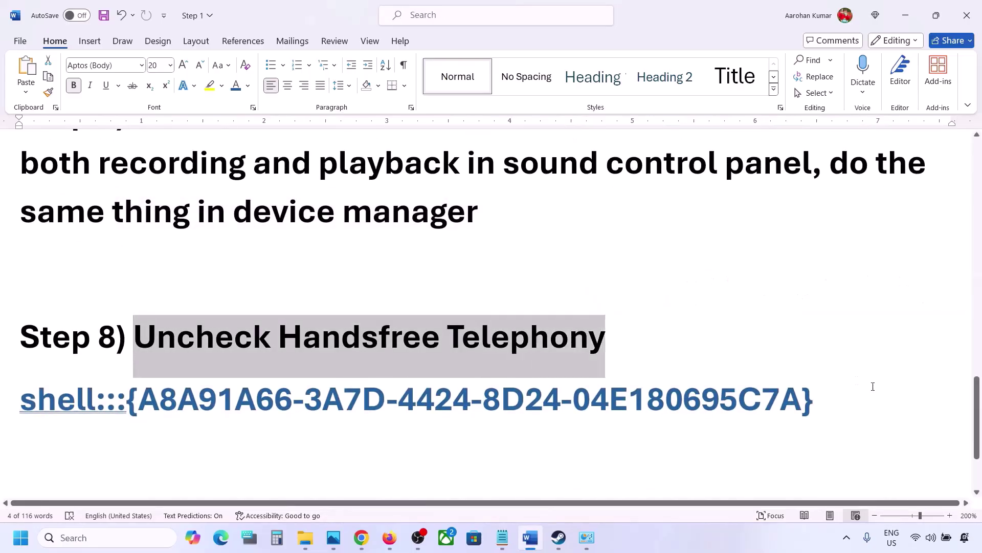
pyautogui.moveTo(841, 399); pyautogui.dragTo(45, 397)
pyautogui.rightClick(45, 396)
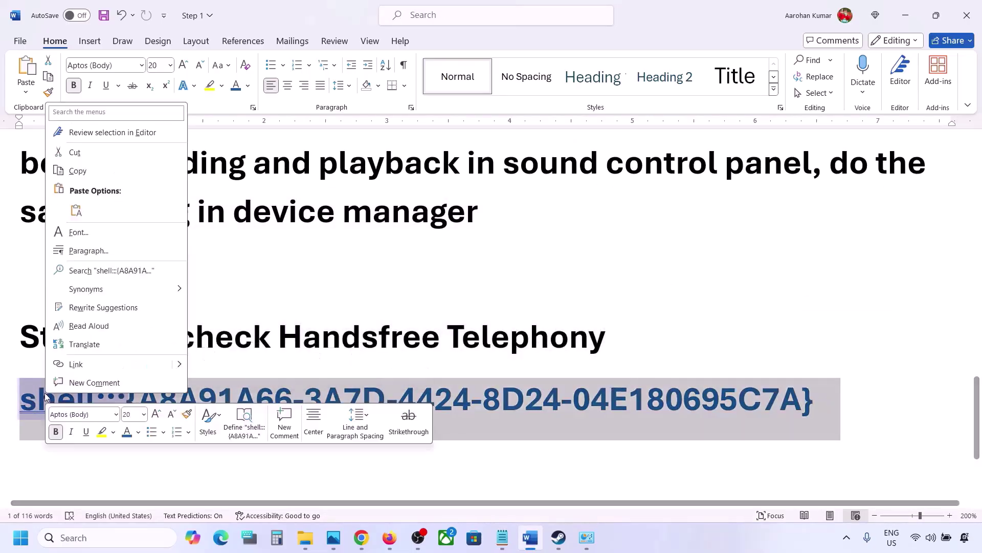
pyautogui.click(75, 173)
pyautogui.press('super')
# Paste the shell:::{A8A91A66-3A7D-4424-8D24-04E180695C7A} command into Run to open Devices and Printers.
pyautogui.write('run')
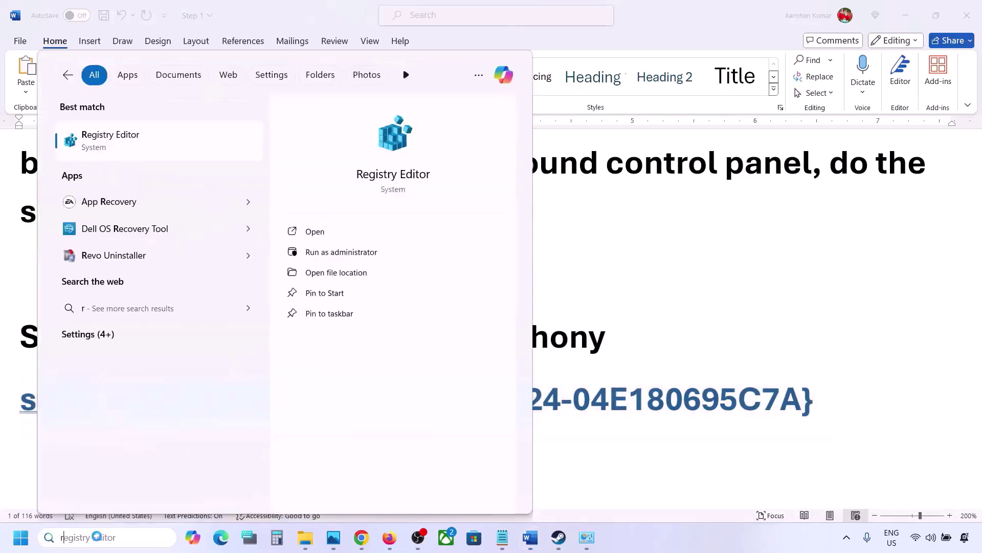
pyautogui.click(136, 154)
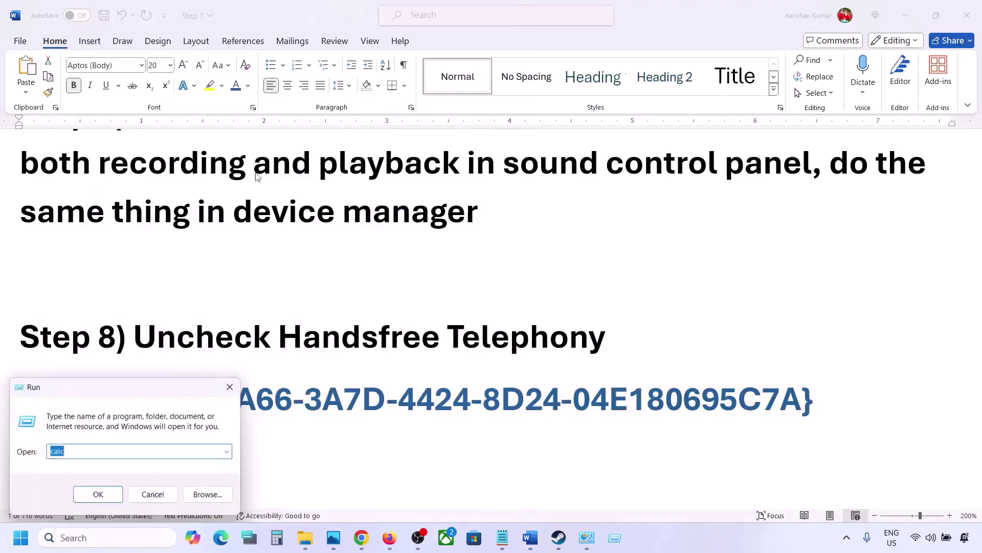
pyautogui.write('v')
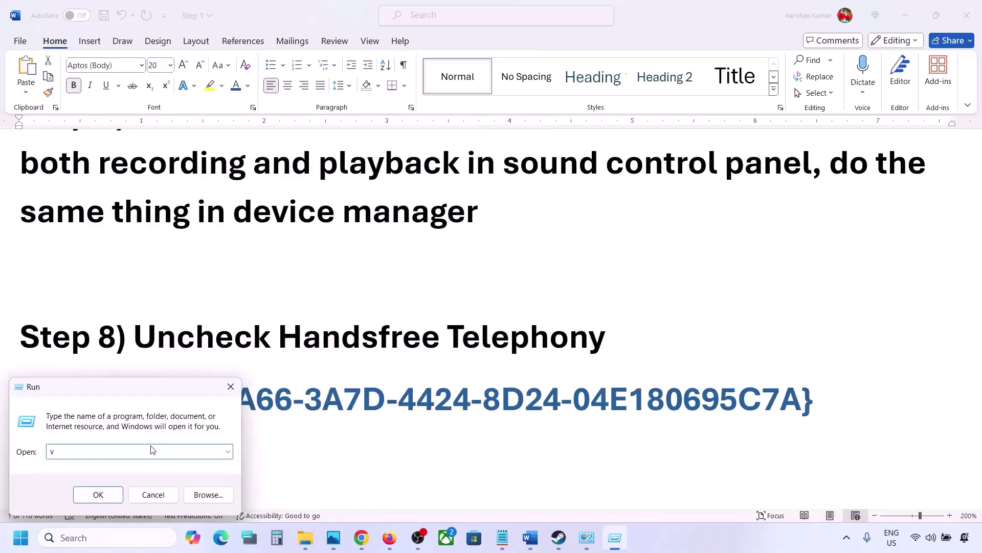
pyautogui.hotkey('ctrl', 'v')
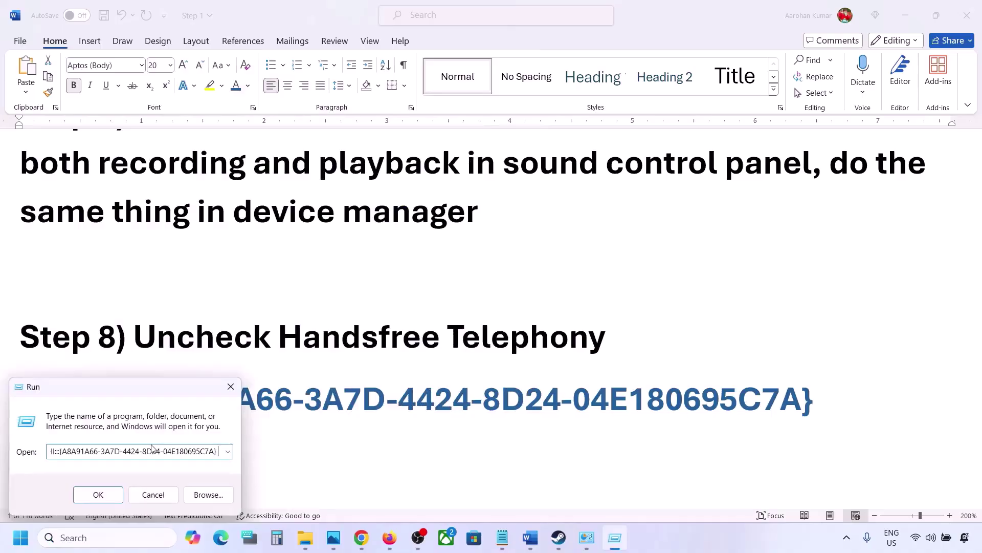
pyautogui.click(110, 500)
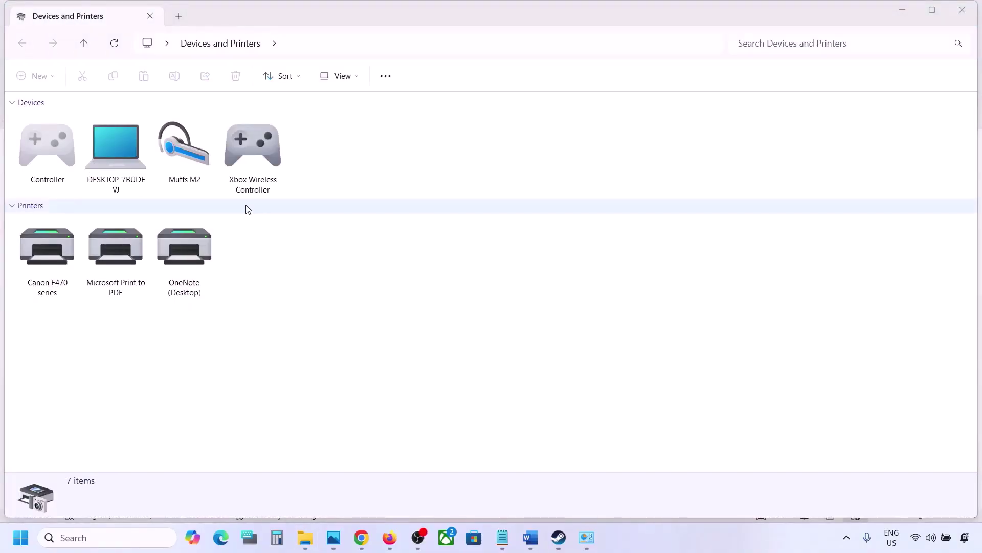
# Open the Muffs M2 headset's Properties and reposition the dialog.
pyautogui.rightClick(190, 149)
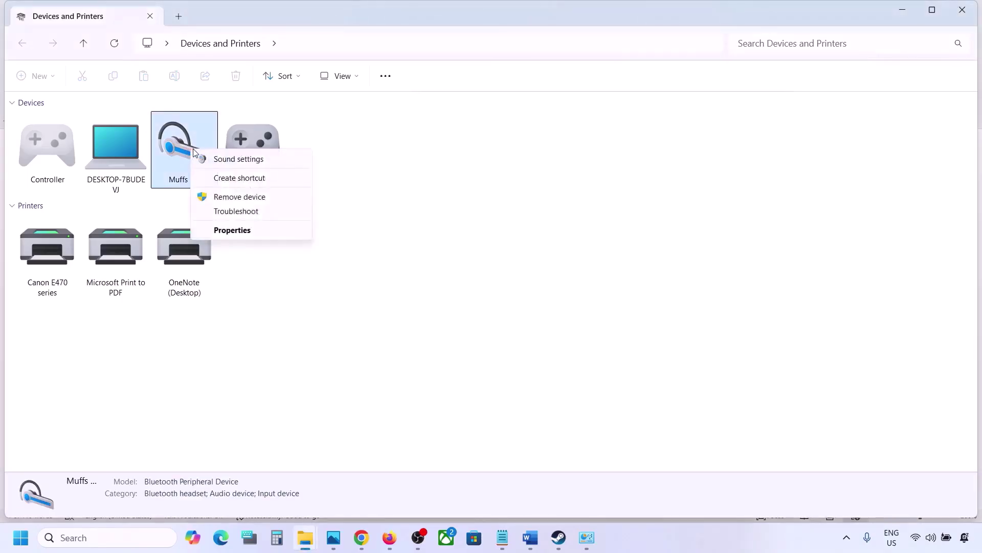
pyautogui.click(228, 230)
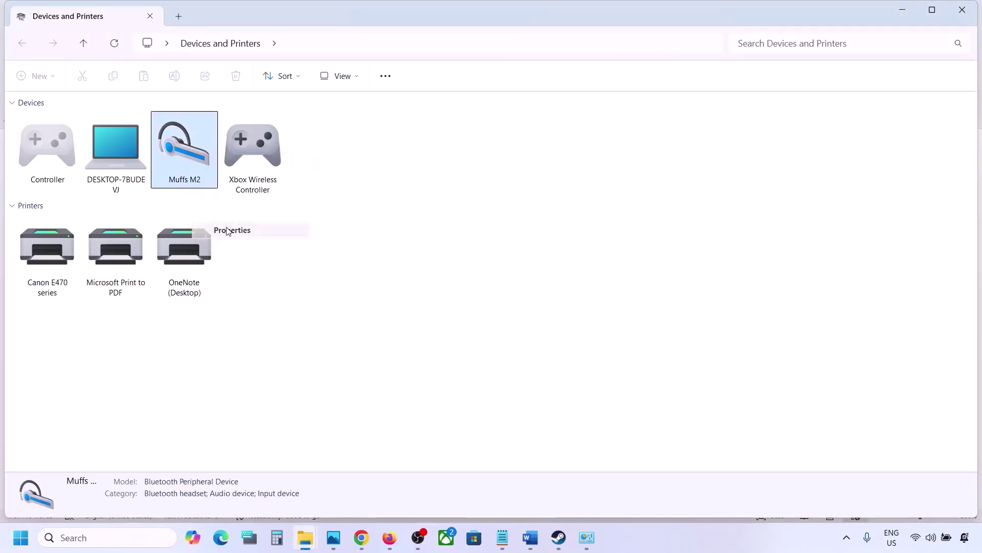
pyautogui.moveTo(352, 163); pyautogui.dragTo(459, 137)
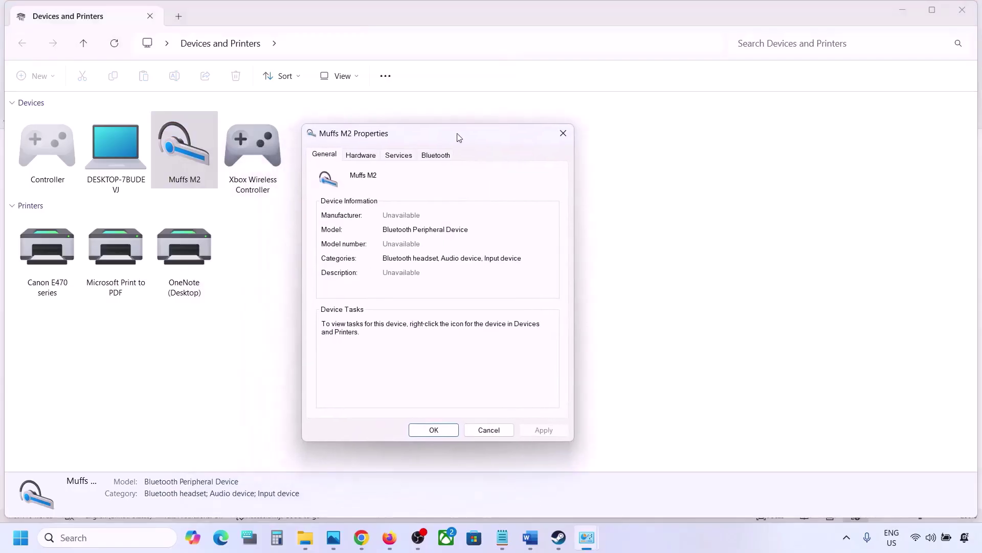
# Uncheck Handsfree Telephony on the Muffs M2 Services tab, apply and OK, then return to Steam.
pyautogui.click(438, 157)
pyautogui.click(408, 160)
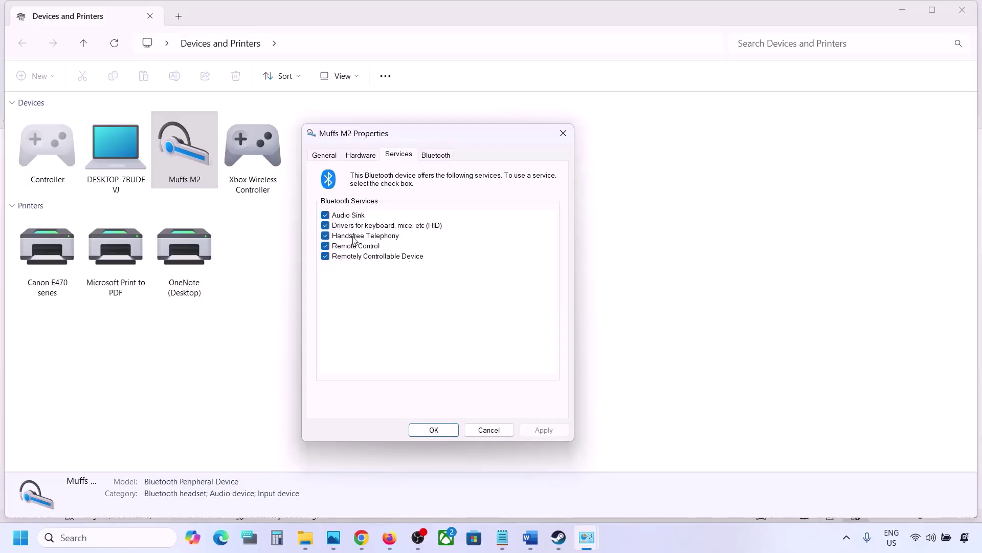
pyautogui.click(346, 236)
pyautogui.click(538, 429)
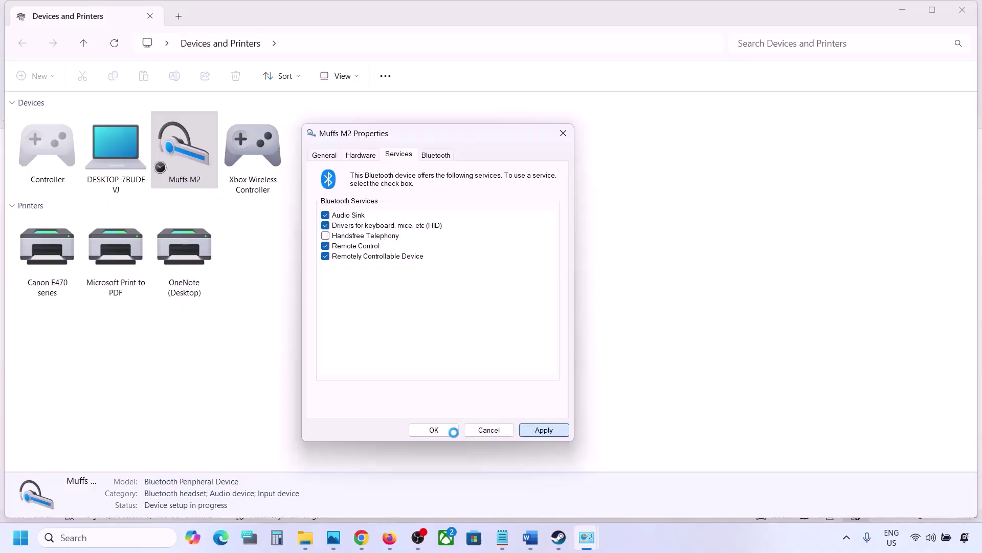
pyautogui.click(440, 431)
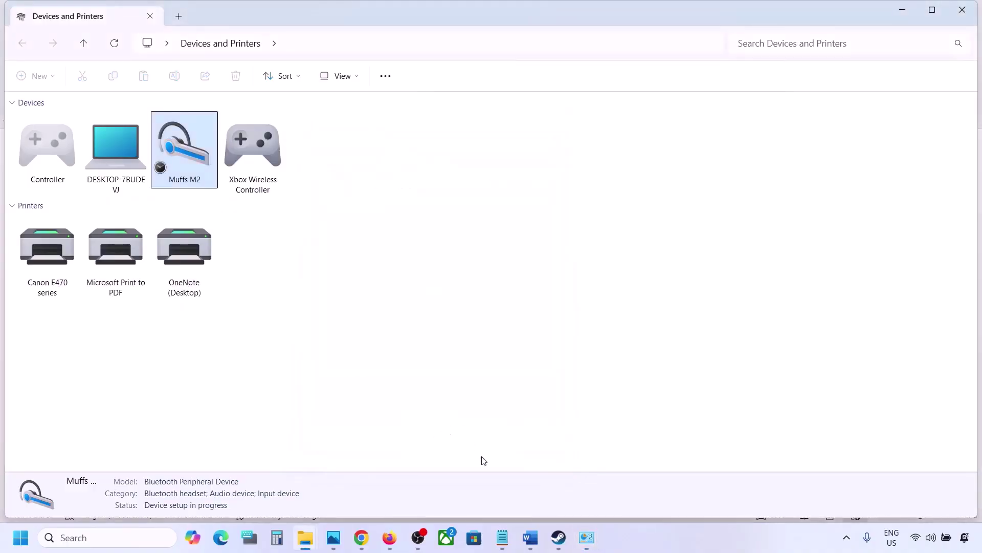
pyautogui.click(558, 538)
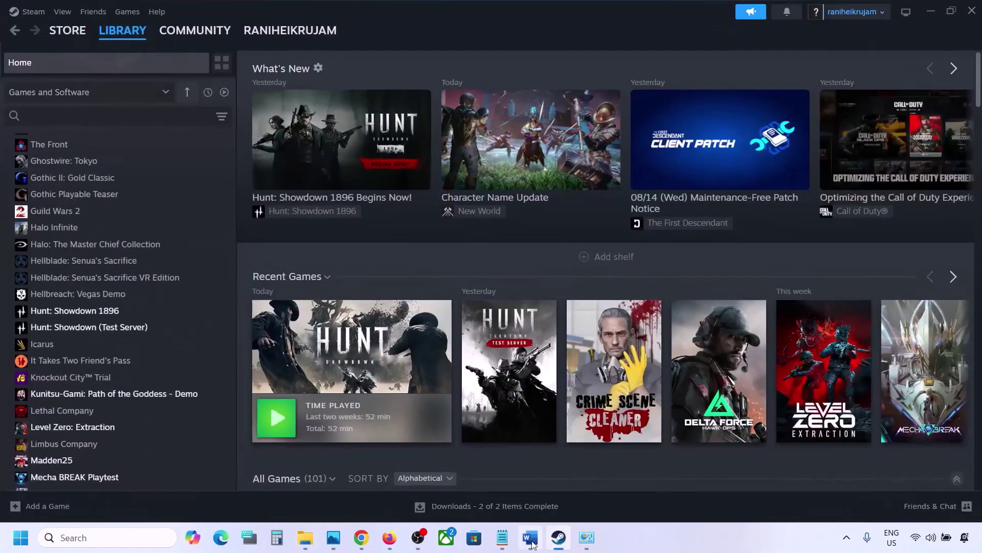
# Scroll the Word guide to Step 10 'Install Audio Driver' and open the Win+X menu.
pyautogui.click(532, 543)
pyautogui.scroll(-2, 433, 367)
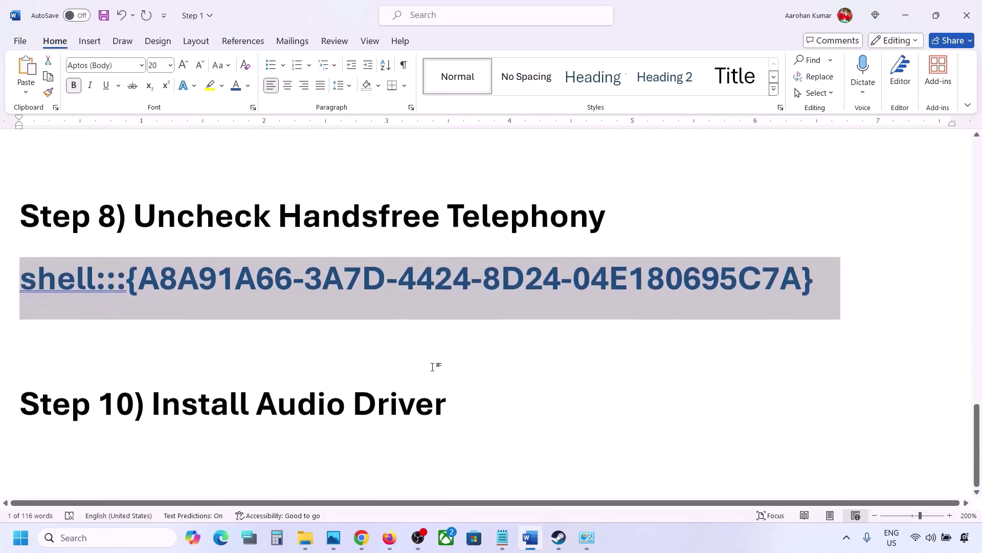
pyautogui.moveTo(168, 395); pyautogui.dragTo(446, 405)
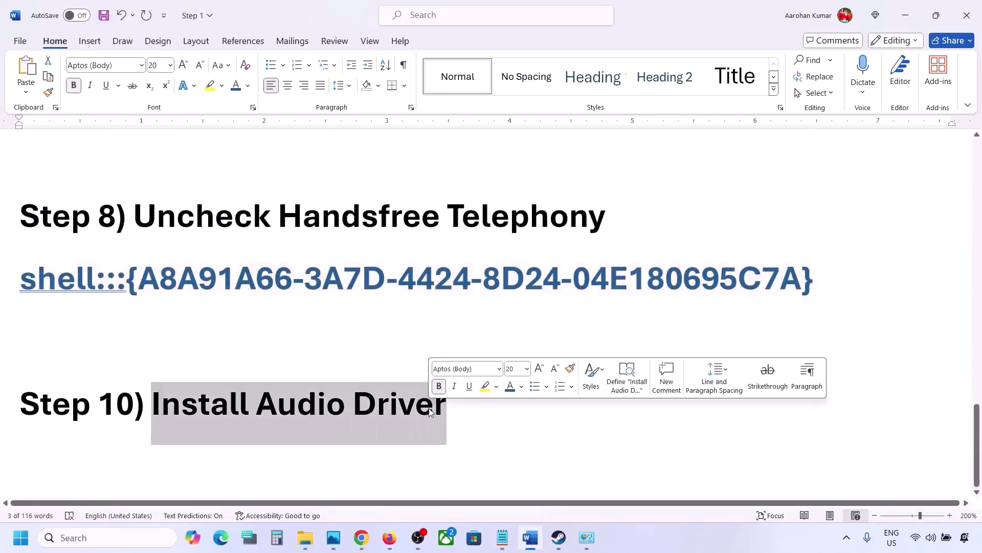
pyautogui.rightClick(16, 542)
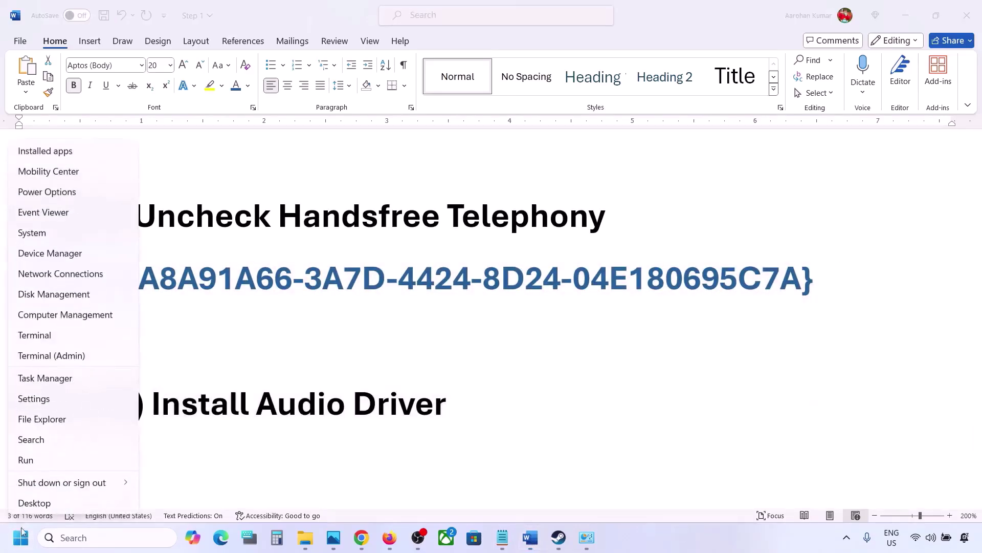
# List compatible drivers for Realtek(R) Audio via Update driver > Let me pick, then cancel and close.
pyautogui.click(43, 253)
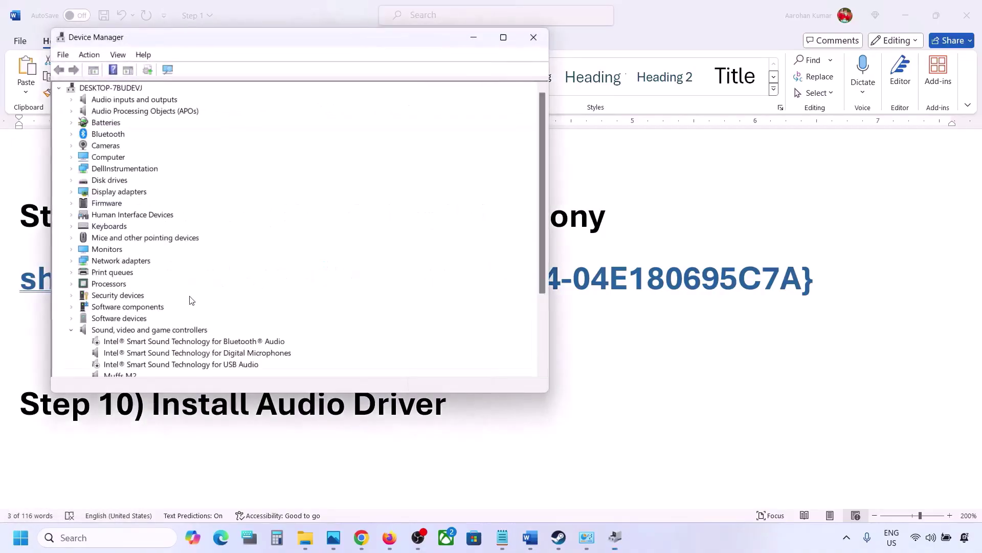
pyautogui.scroll(-2, 162, 335)
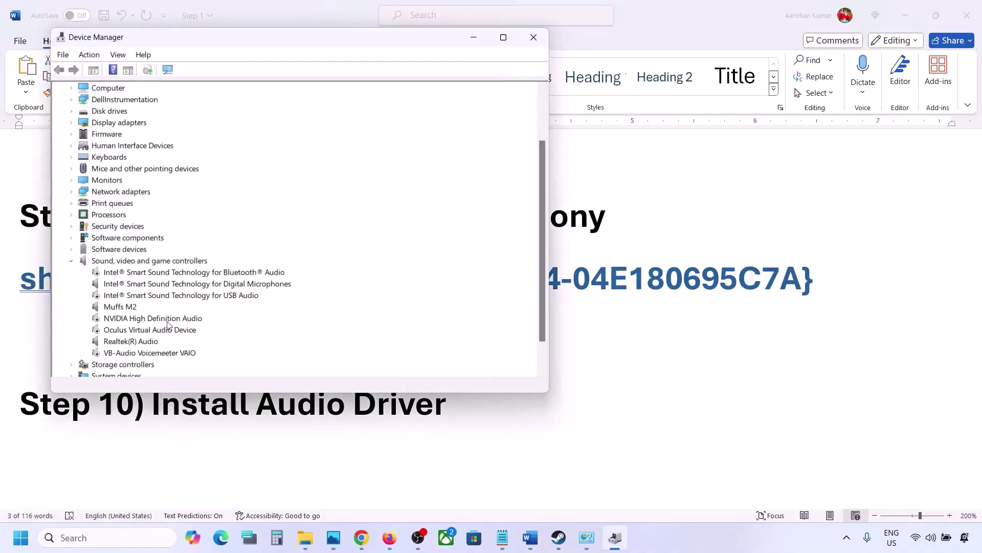
pyautogui.click(117, 342)
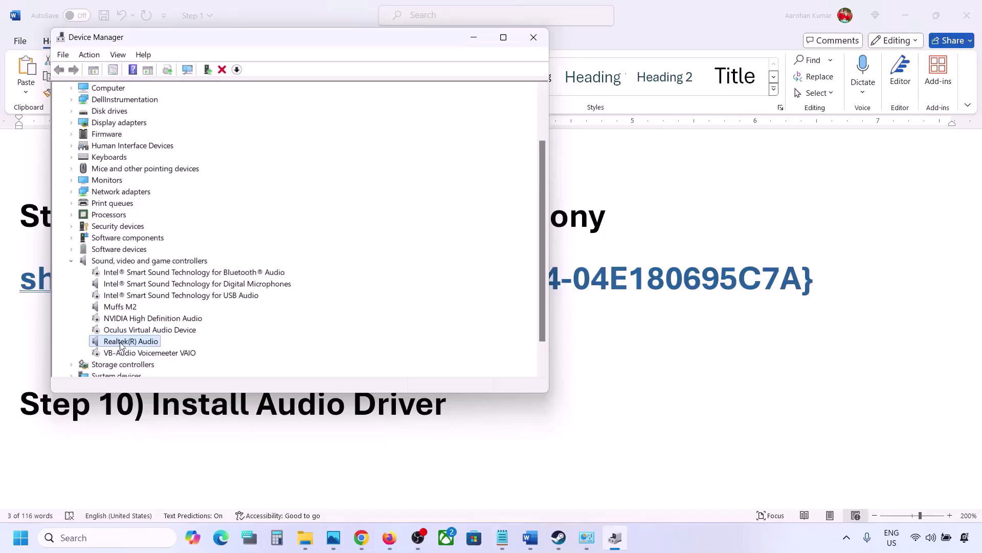
pyautogui.rightClick(120, 344)
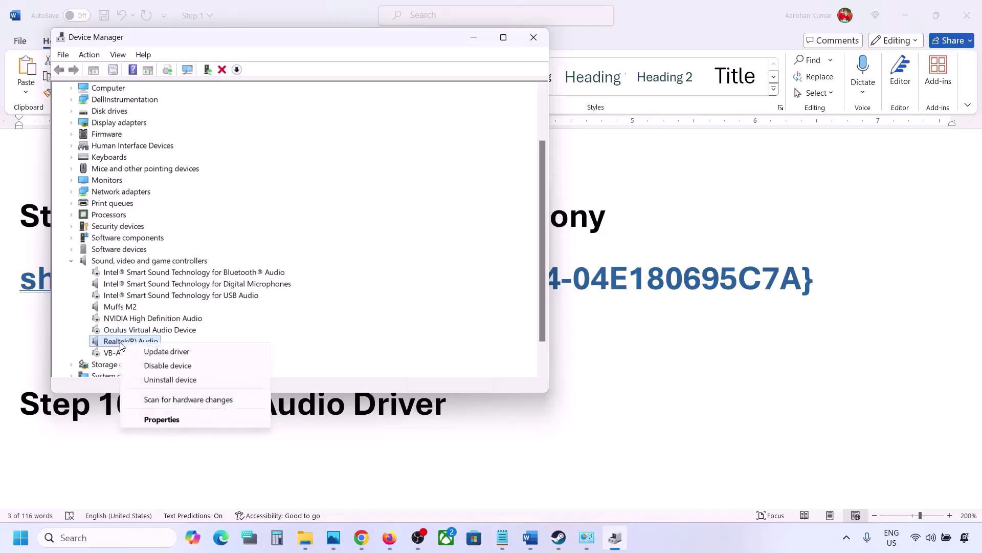
pyautogui.click(187, 353)
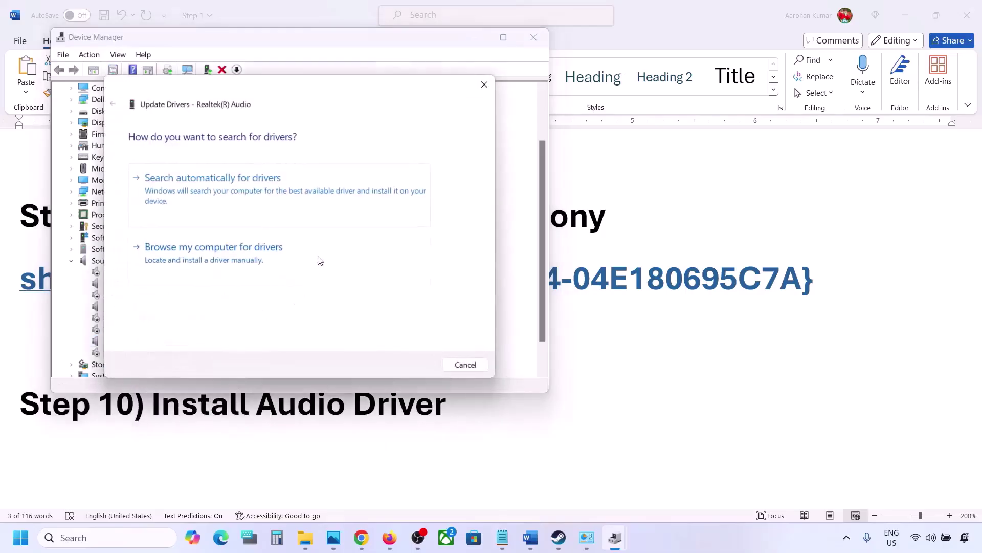
pyautogui.click(233, 261)
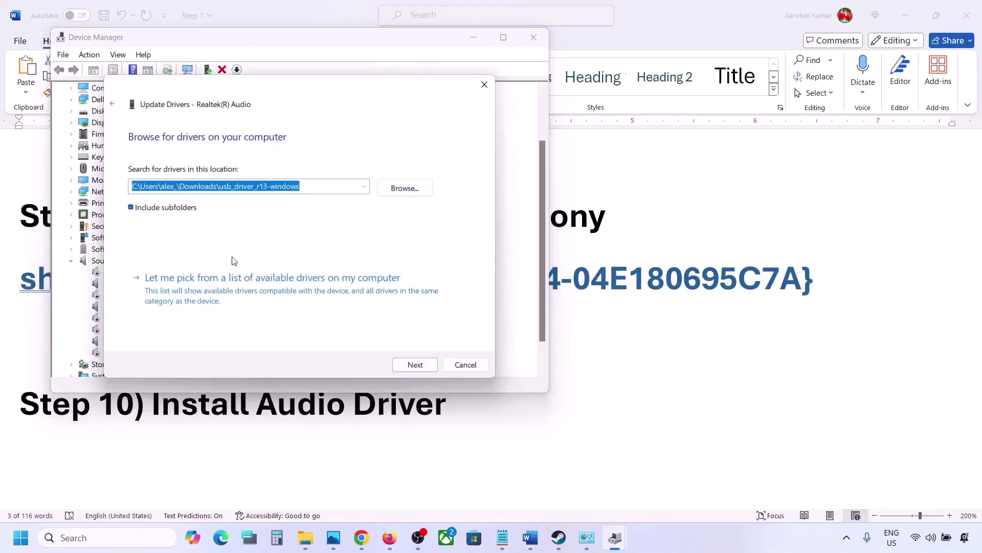
pyautogui.click(202, 292)
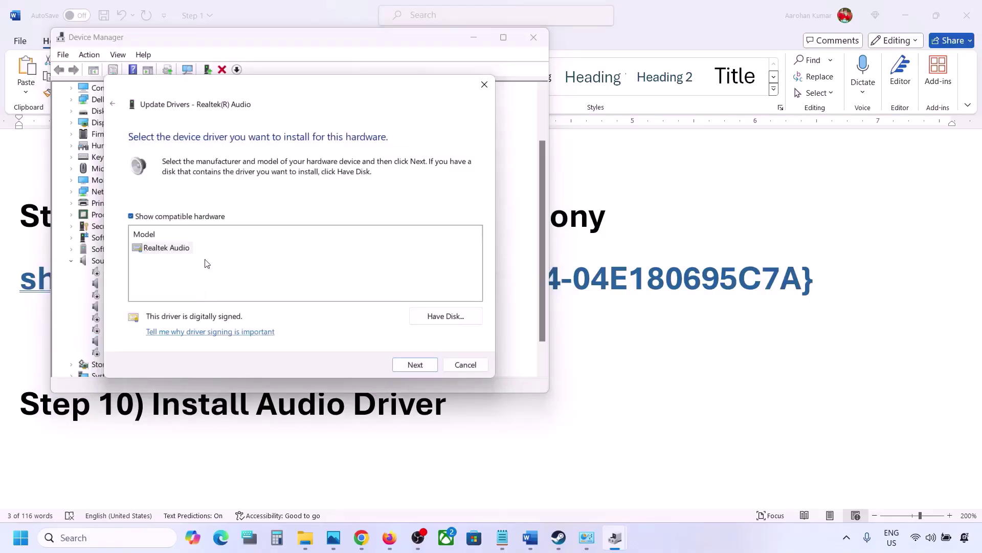
pyautogui.moveTo(289, 90); pyautogui.dragTo(413, 70)
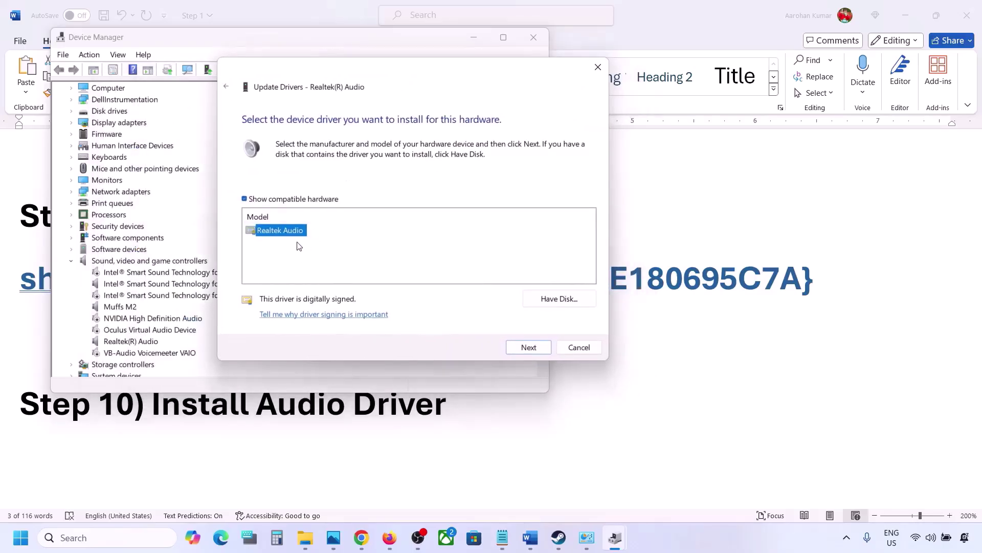
pyautogui.click(572, 353)
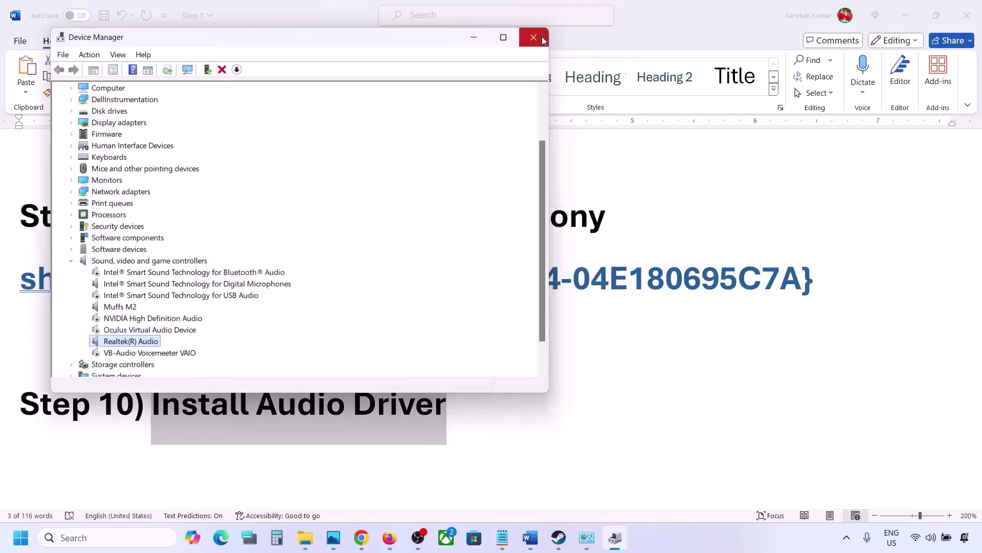
pyautogui.click(542, 37)
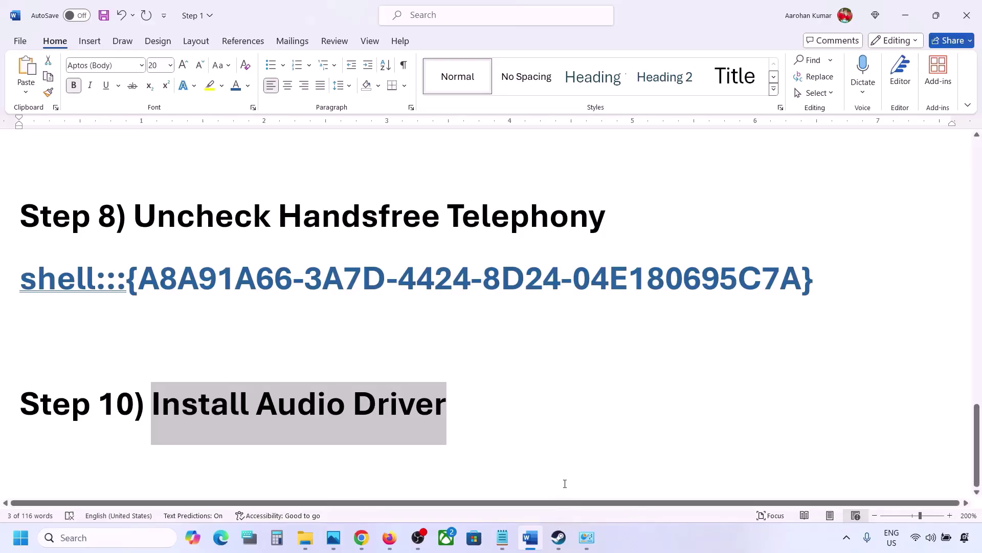
# Scroll up in the Word guide.
pyautogui.scroll(2, 561, 383)
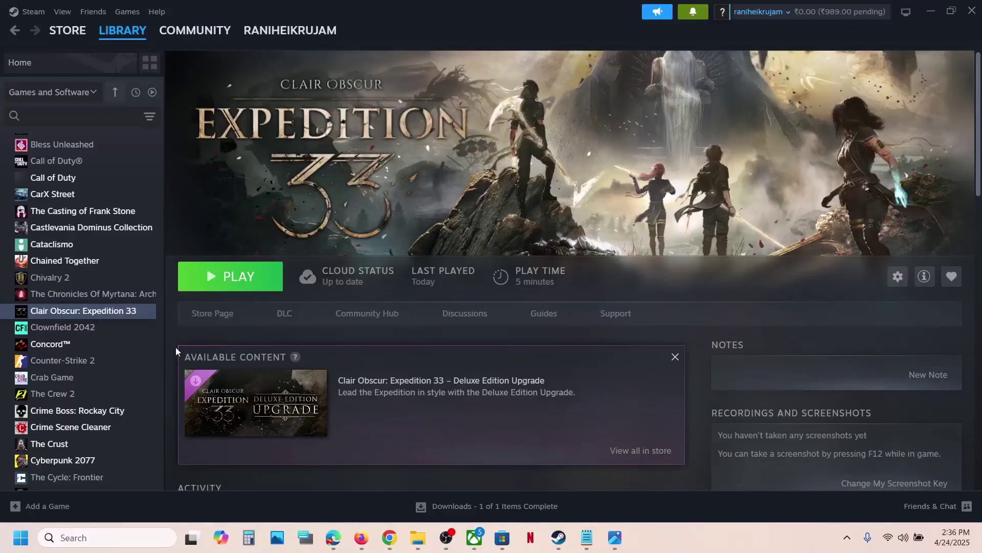
pyautogui.rightClick(122, 307)
pyautogui.click(176, 405)
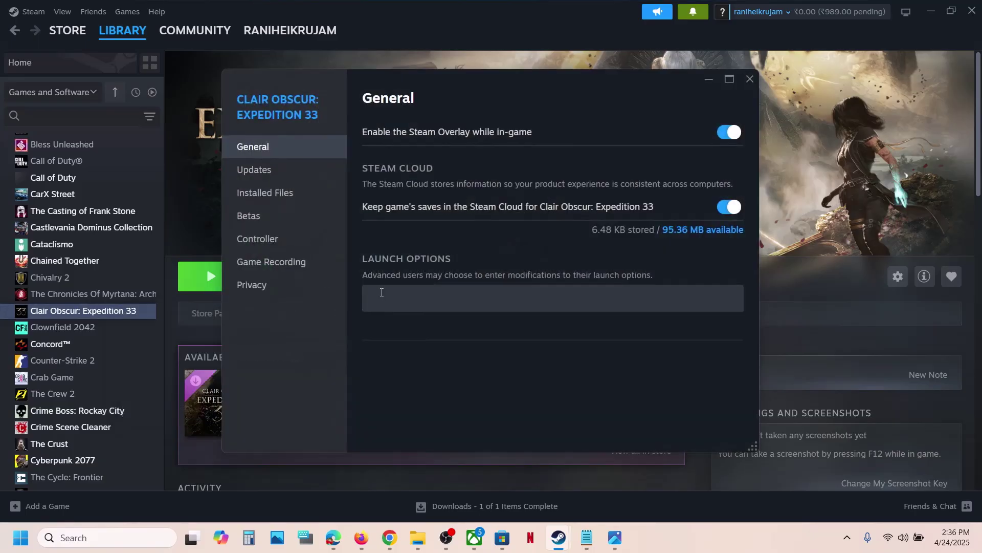
pyautogui.click(281, 194)
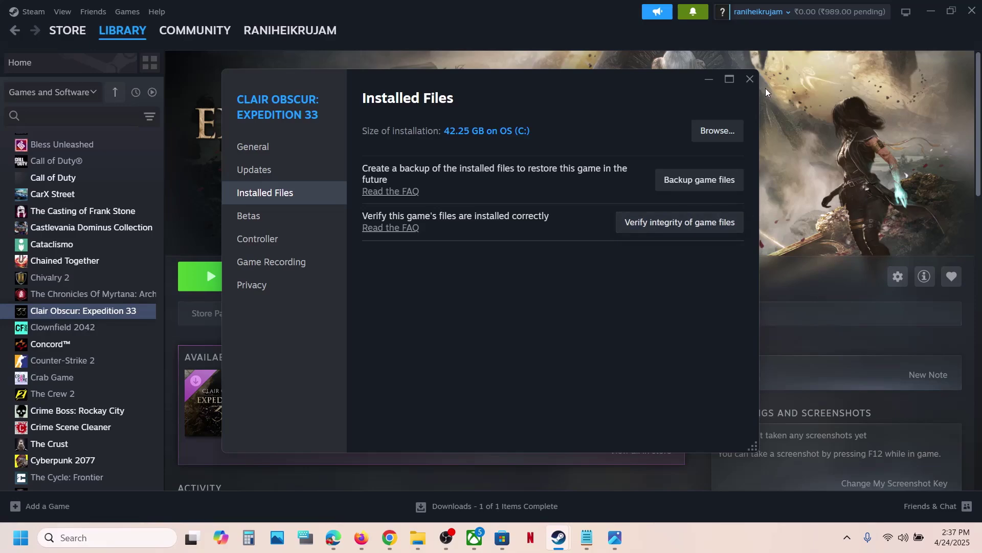
pyautogui.click(752, 78)
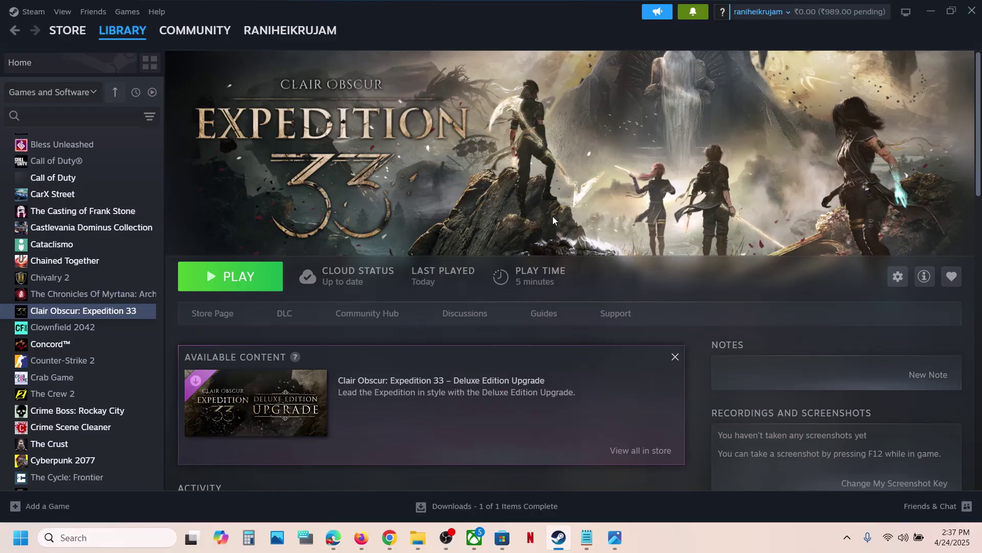
pyautogui.click(687, 529)
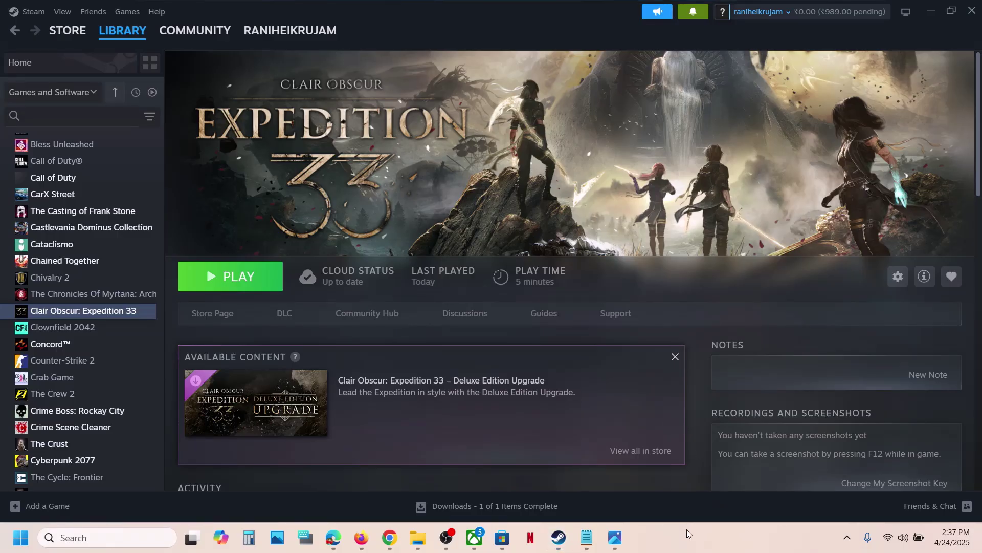